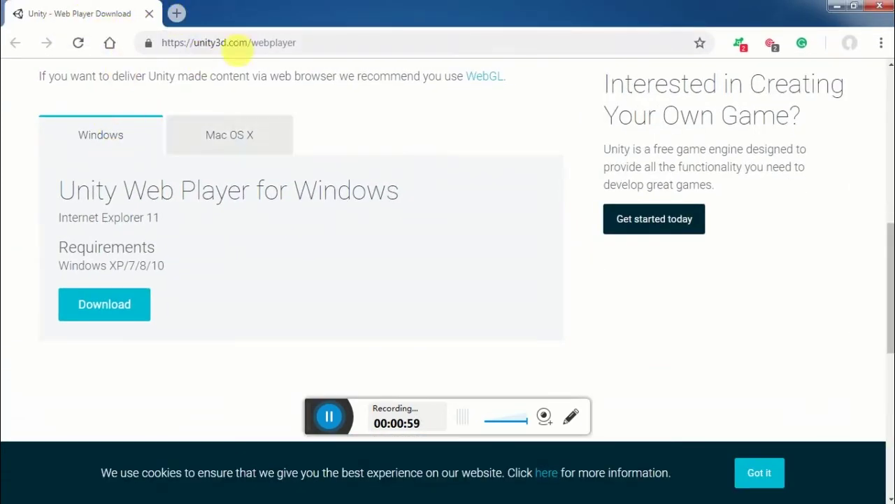
- Download the 1.04 MB UnityWebPlayer.exe installer via Internet Download Manager into Downloads\Programs
{"action": "left_click", "coordinate": [344, 51]}
{"action": "left_click", "coordinate": [650, 351]}
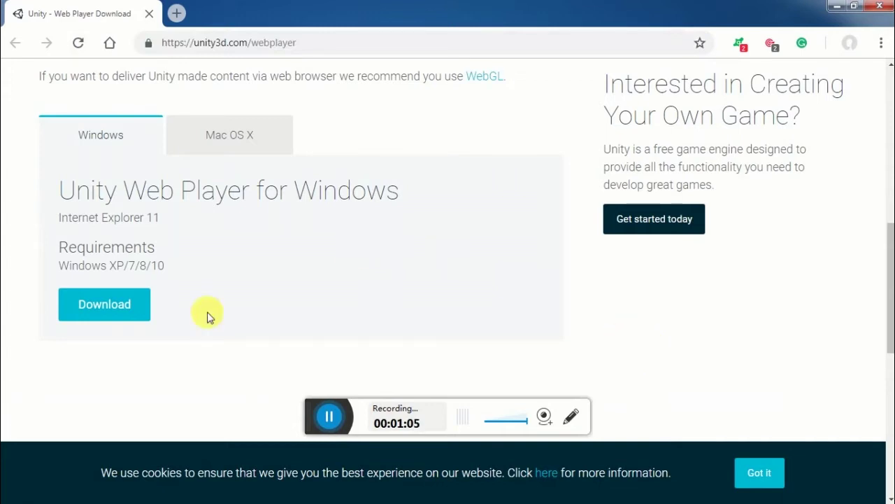
{"action": "left_click", "coordinate": [118, 315]}
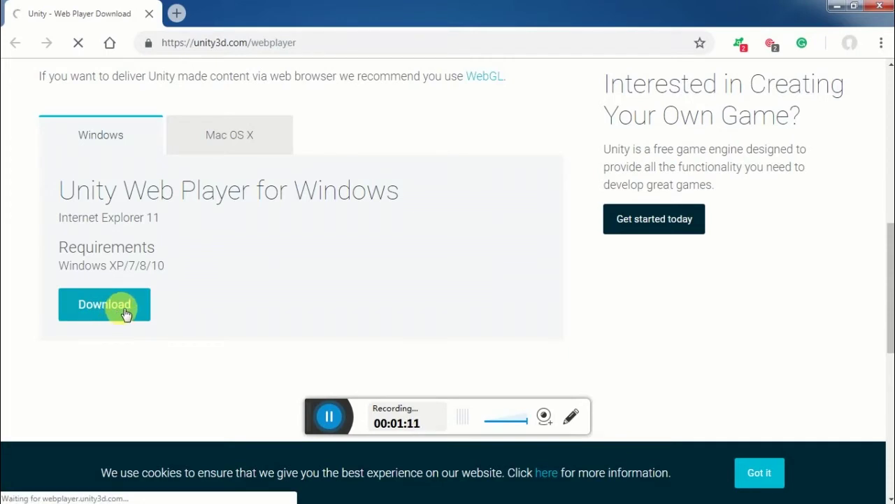
{"action": "left_click", "coordinate": [126, 313]}
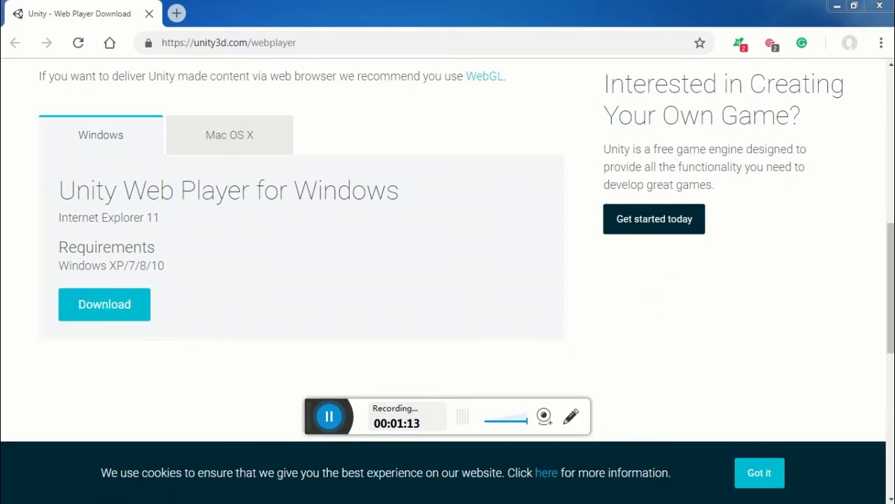
{"action": "mouse_move", "coordinate": [145, 5]}
{"action": "left_mouse_down"}
{"action": "mouse_move", "coordinate": [185, 137]}
{"action": "mouse_move", "coordinate": [205, 160]}
{"action": "left_mouse_up"}
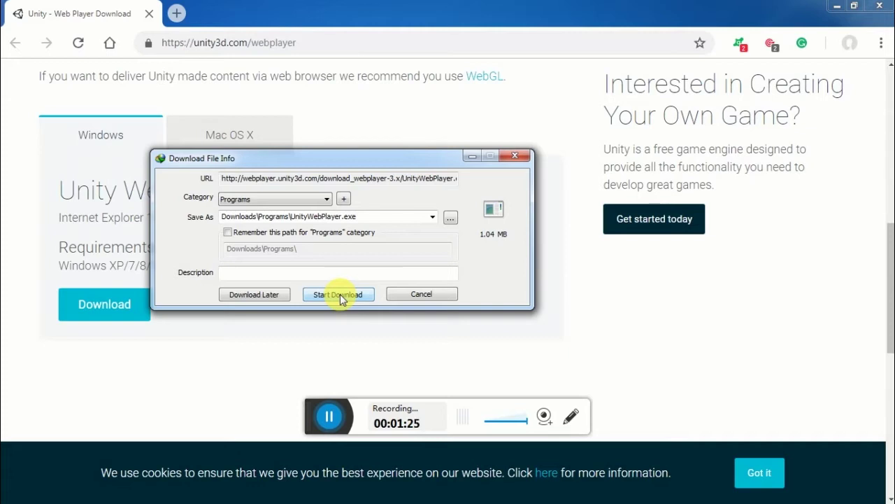
{"action": "left_click", "coordinate": [340, 294]}
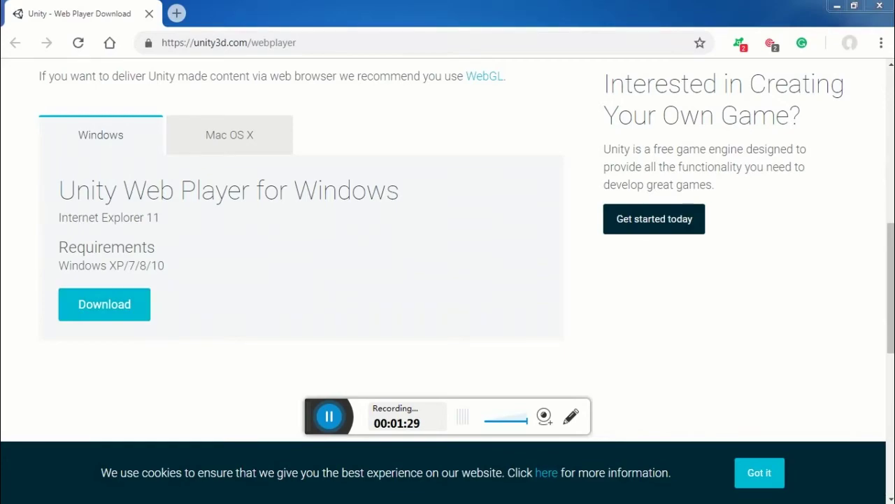
- Run UnityWebPlayer from the Downloads\Programs folder in Explorer and scroll its license agreement
{"action": "key", "text": "super+e"}
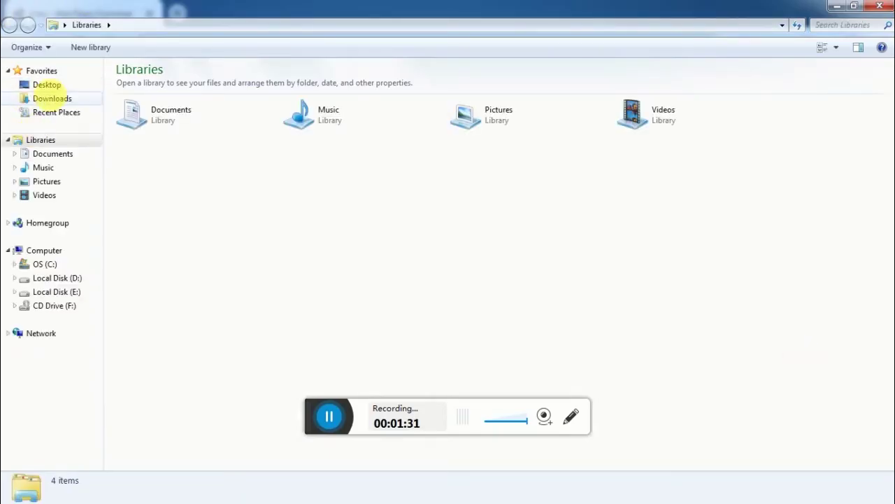
{"action": "left_click", "coordinate": [50, 98]}
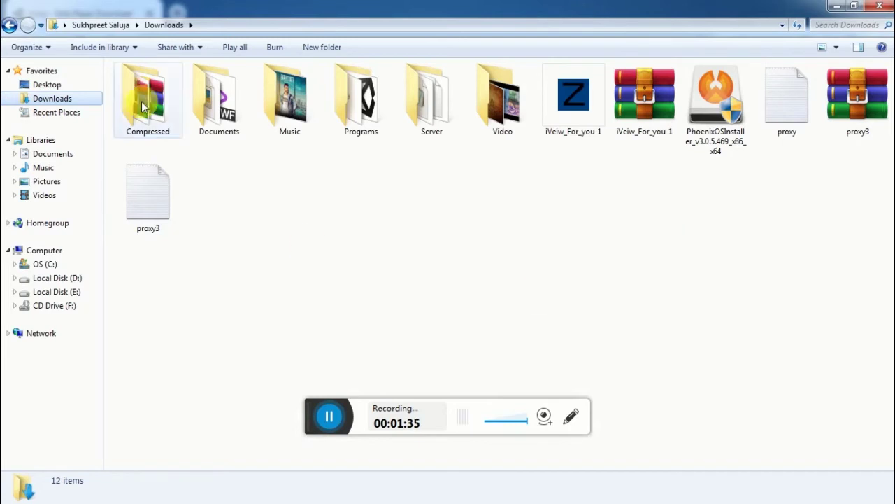
{"action": "double_click", "coordinate": [382, 124]}
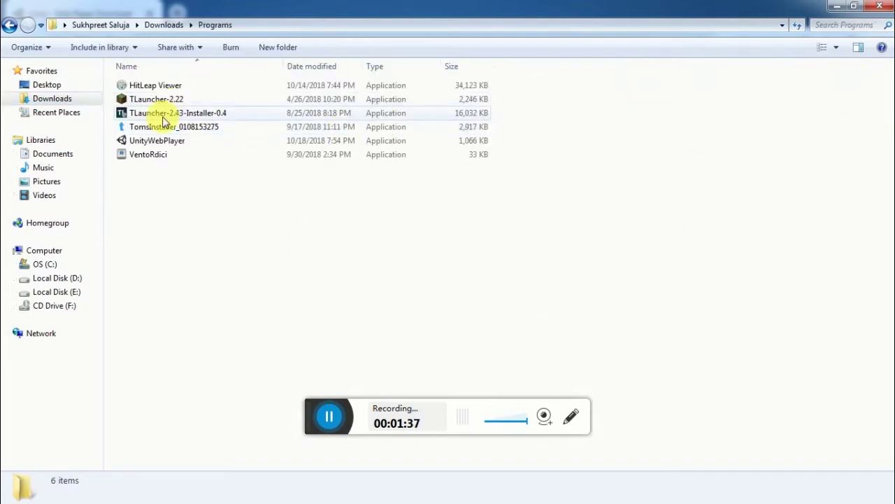
{"action": "left_click", "coordinate": [156, 140]}
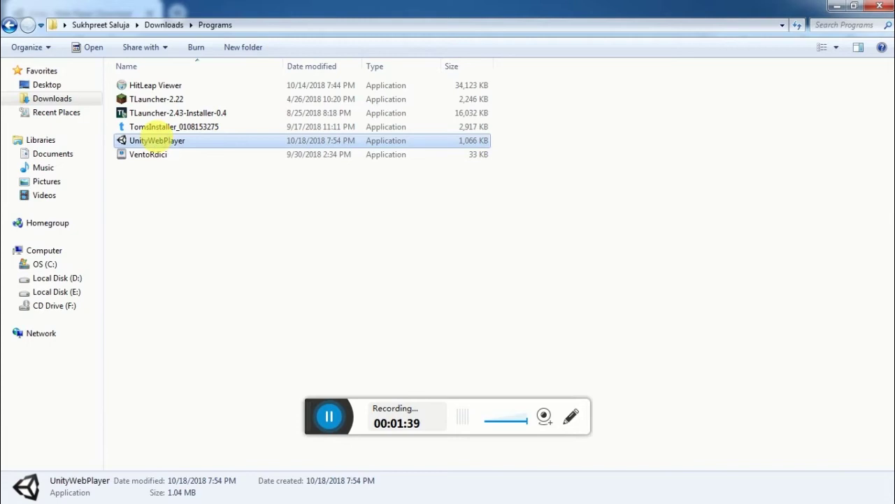
{"action": "double_click", "coordinate": [156, 139]}
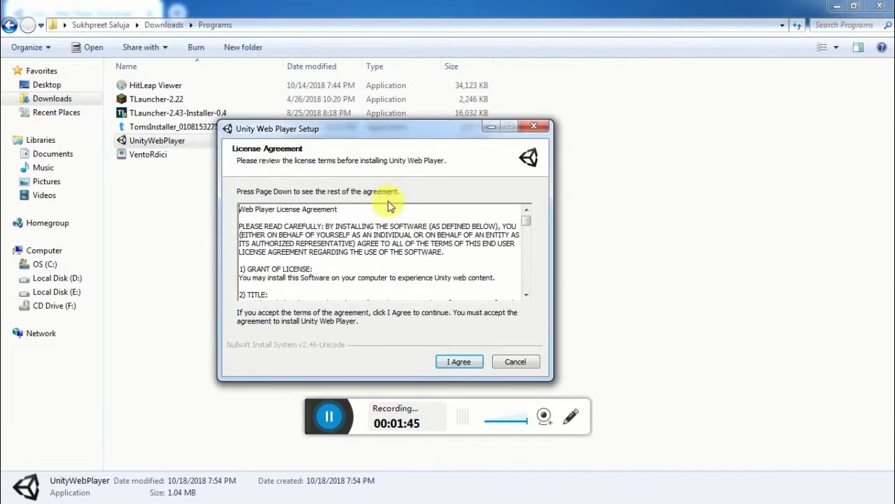
{"action": "scroll", "coordinate": [348, 238], "scroll_direction": "down", "scroll_amount": 1}
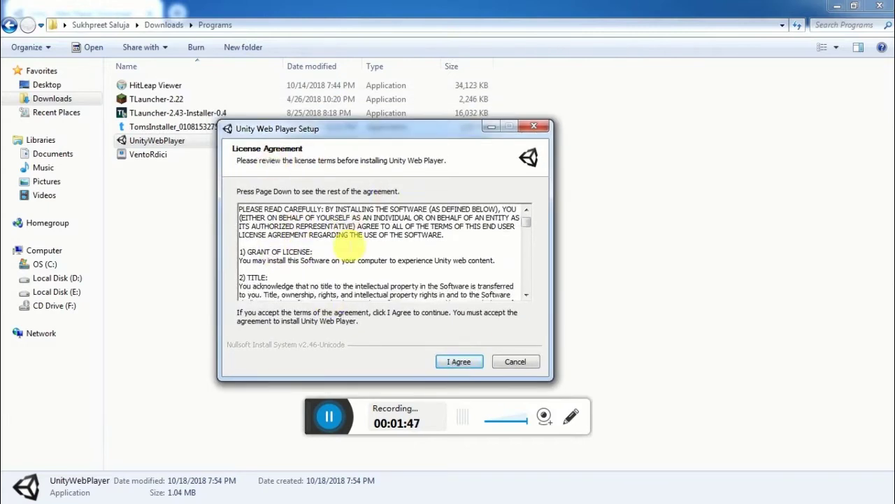
{"action": "scroll", "coordinate": [347, 238], "scroll_direction": "down", "scroll_amount": 10}
{"action": "scroll", "coordinate": [347, 237], "scroll_direction": "up", "scroll_amount": 12}
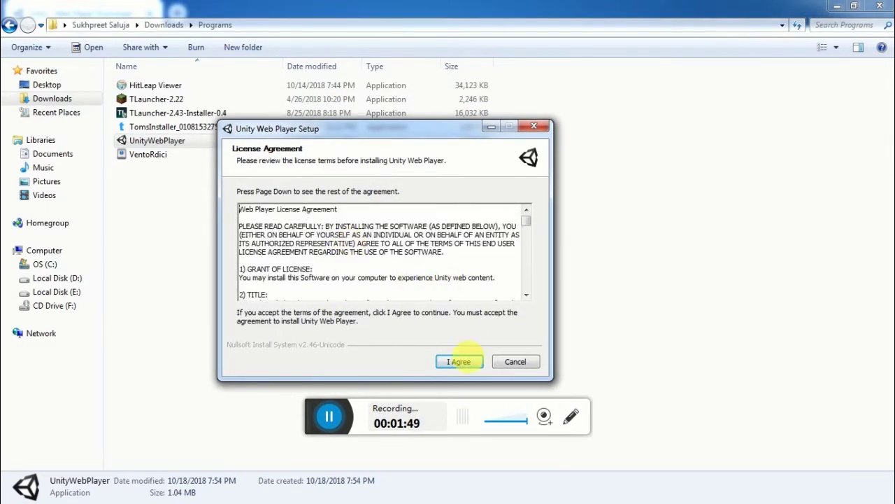
- Accept the Unity Web Player license, let installation complete, and close the setup with Finish
{"action": "left_click", "coordinate": [461, 363]}
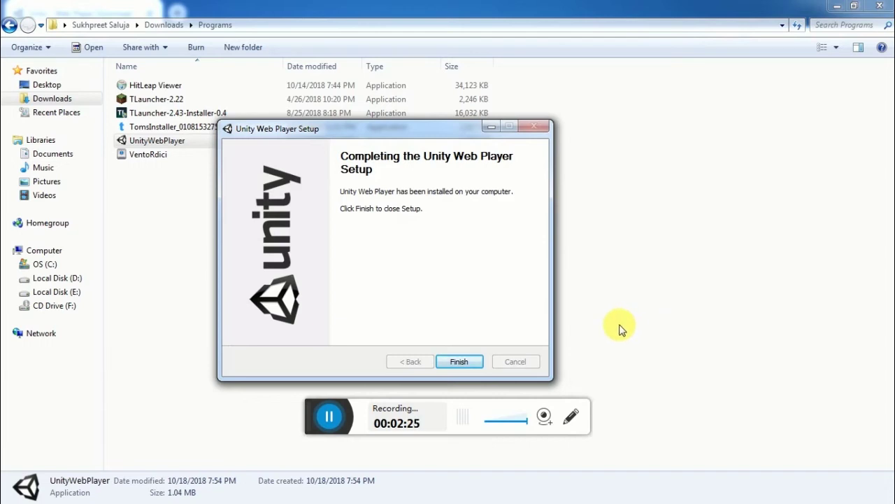
{"action": "left_click", "coordinate": [470, 364]}
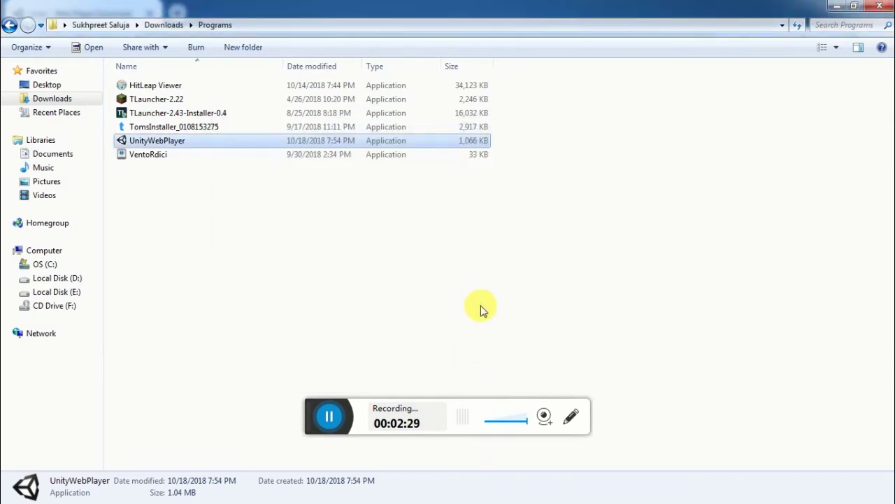
{"action": "left_click", "coordinate": [870, 7]}
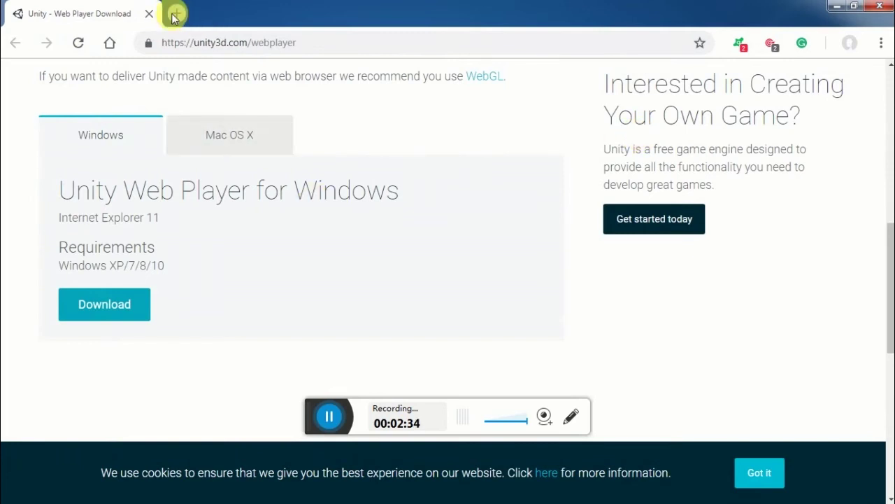
{"action": "left_click", "coordinate": [174, 13]}
{"action": "left_click", "coordinate": [148, 14]}
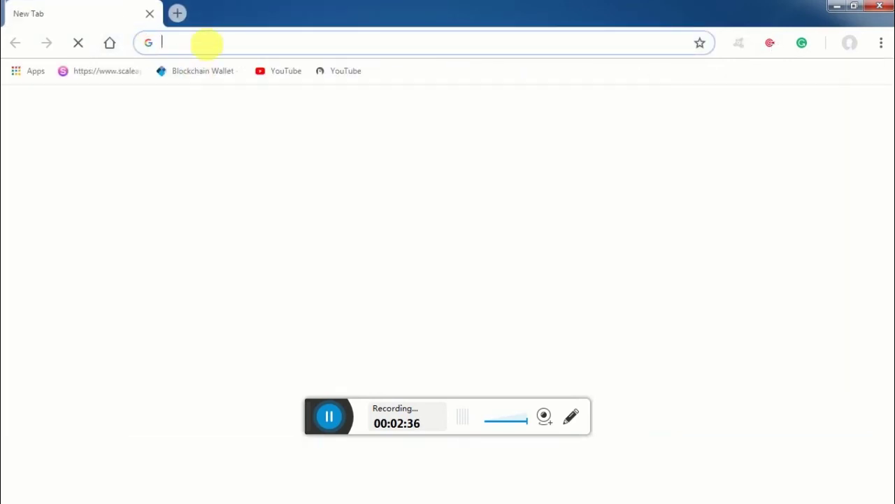
{"action": "type", "text": "https://www.y8.com/games/slope"}
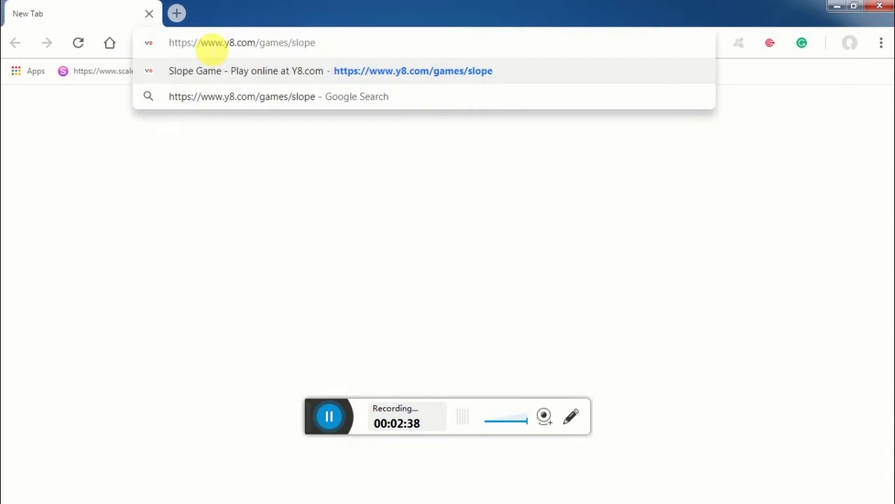
{"action": "key", "text": "Return"}
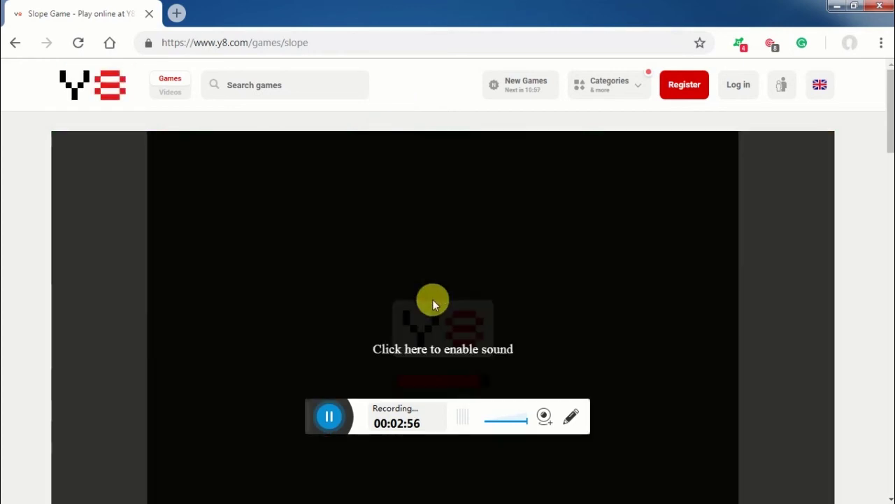
- Scroll the y8.com page down slightly while Slope loads to its main menu
{"action": "scroll", "coordinate": [415, 361], "scroll_direction": "down", "scroll_amount": 2}
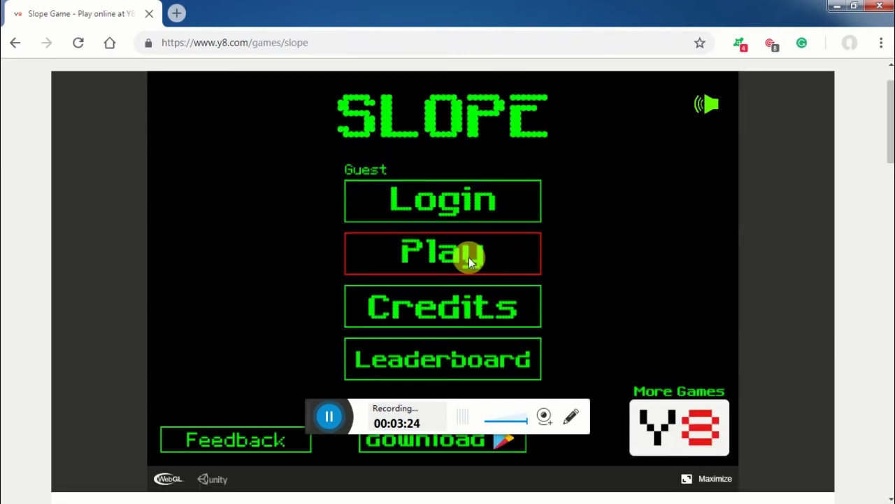
- Start a Slope run by choosing Play in the game's main menu
{"action": "left_click", "coordinate": [469, 256]}
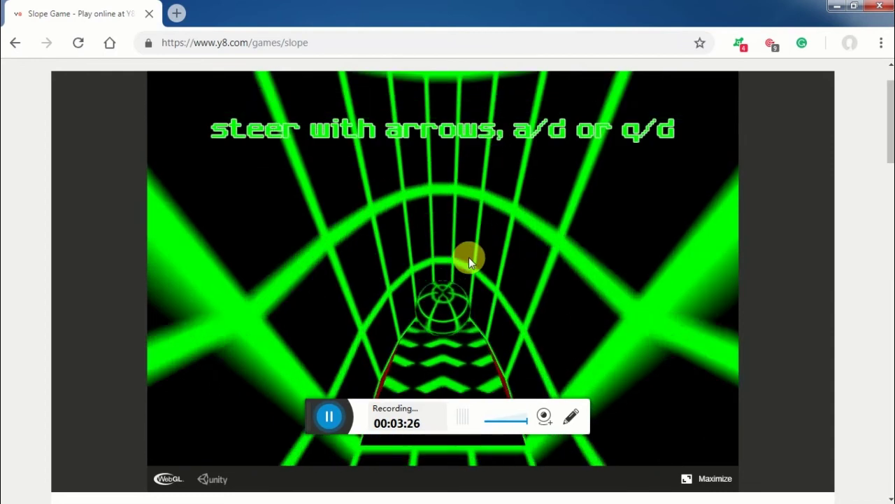